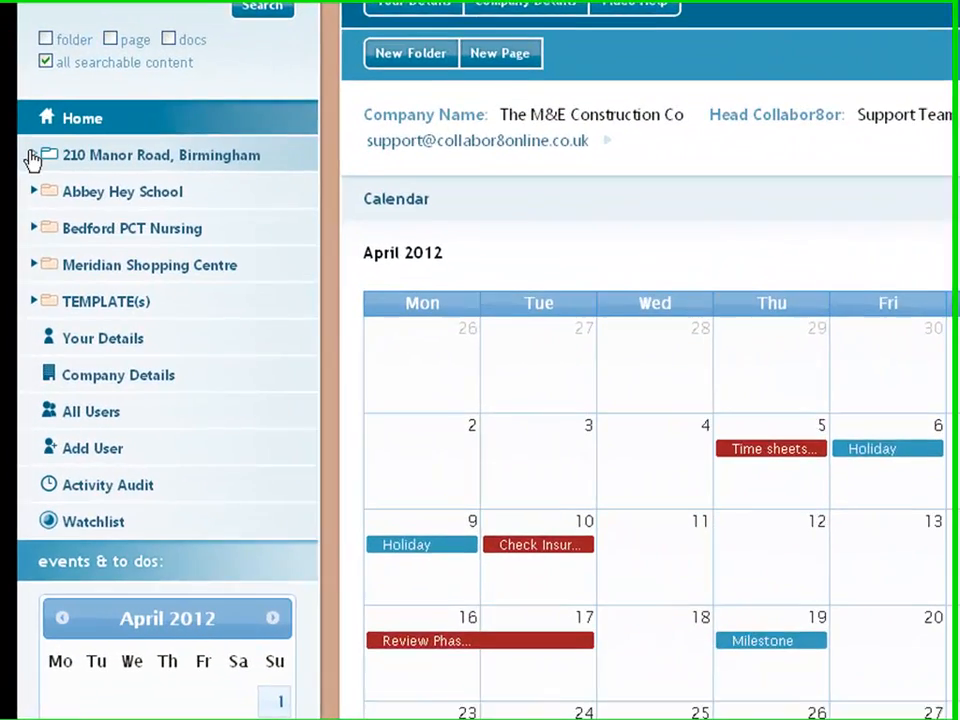
{"action": "left_click", "coordinate": [40, 218]}
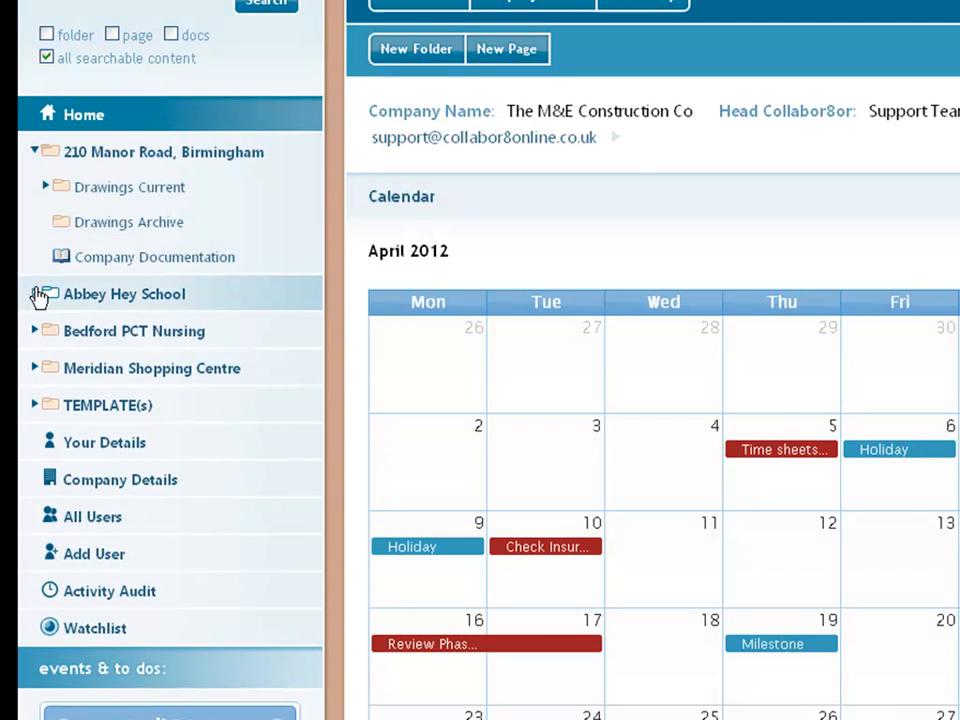
{"action": "left_click", "coordinate": [36, 296]}
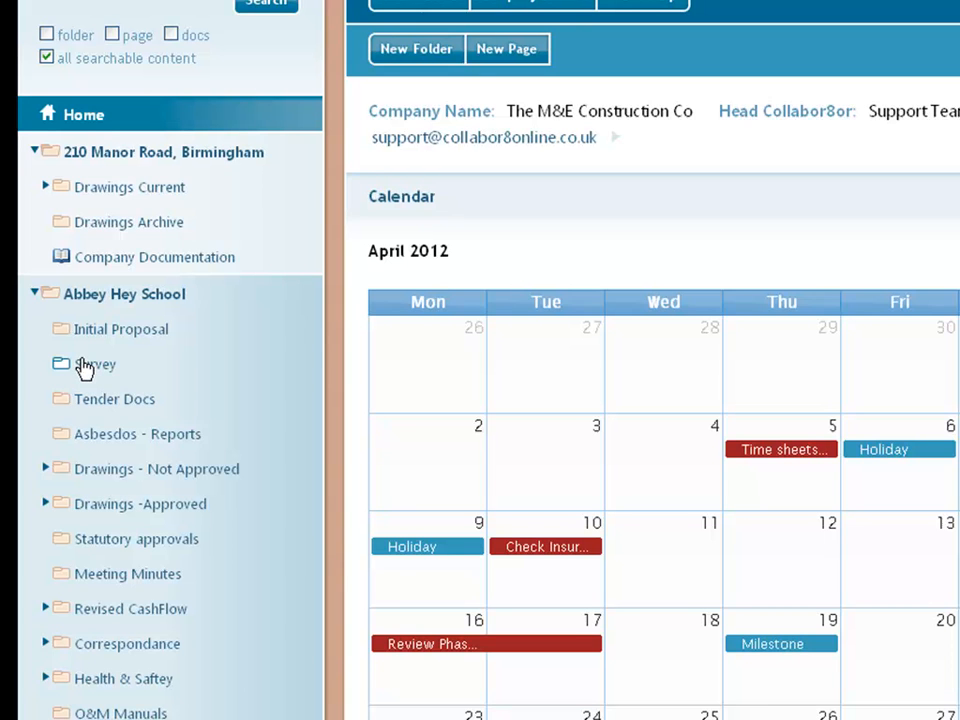
{"action": "left_click", "coordinate": [84, 366]}
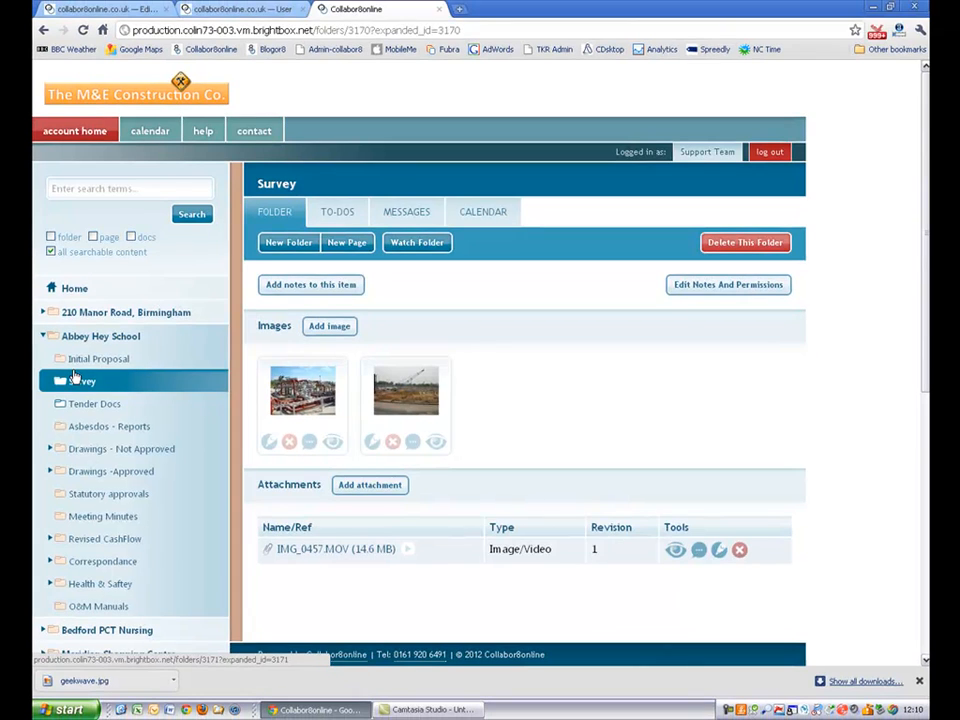
Return to Home and reschedule the Time sheets task to 12 April and the Check Insurance task to 13 April on the calendar
{"action": "left_click", "coordinate": [66, 290]}
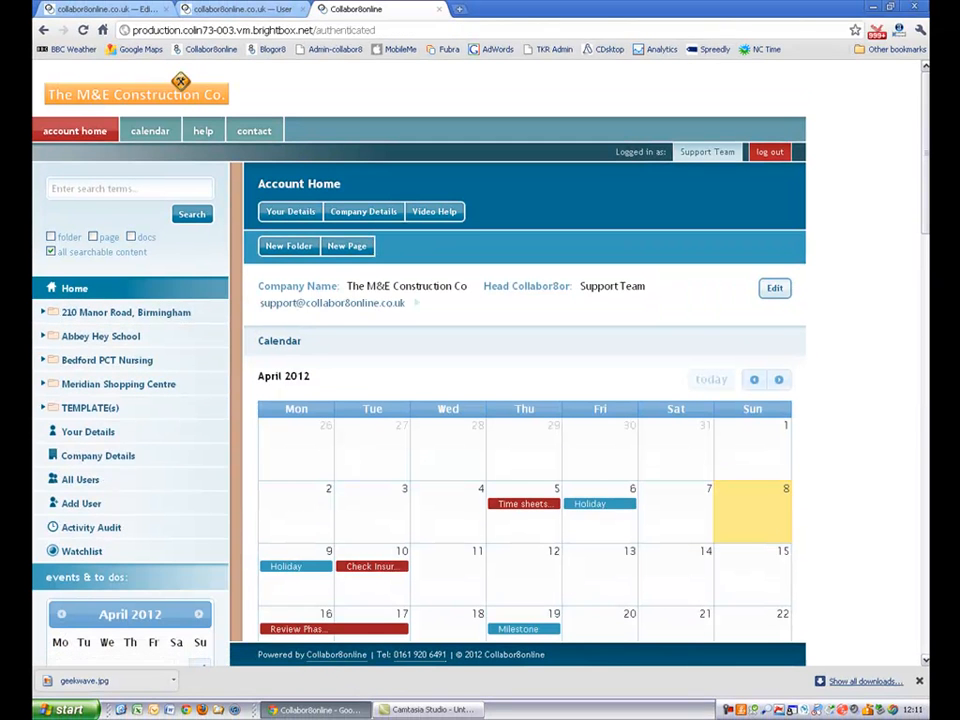
{"action": "left_click_drag", "start_coordinate": [927, 231], "coordinate": [928, 294]}
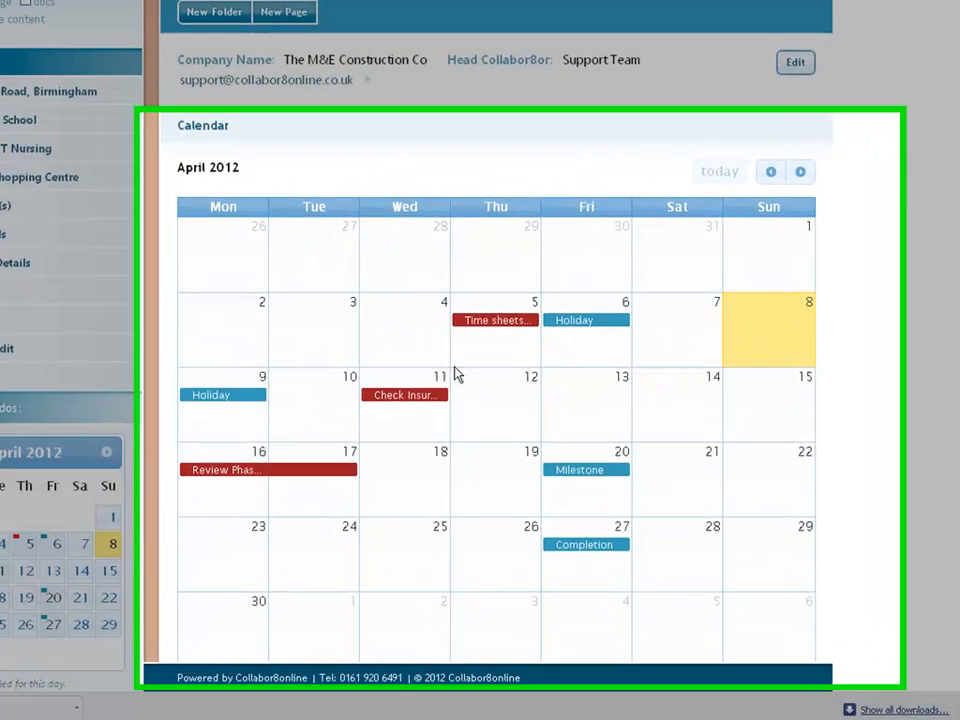
{"action": "left_click_drag", "start_coordinate": [508, 359], "coordinate": [512, 367]}
{"action": "left_click_drag", "start_coordinate": [437, 290], "coordinate": [441, 366]}
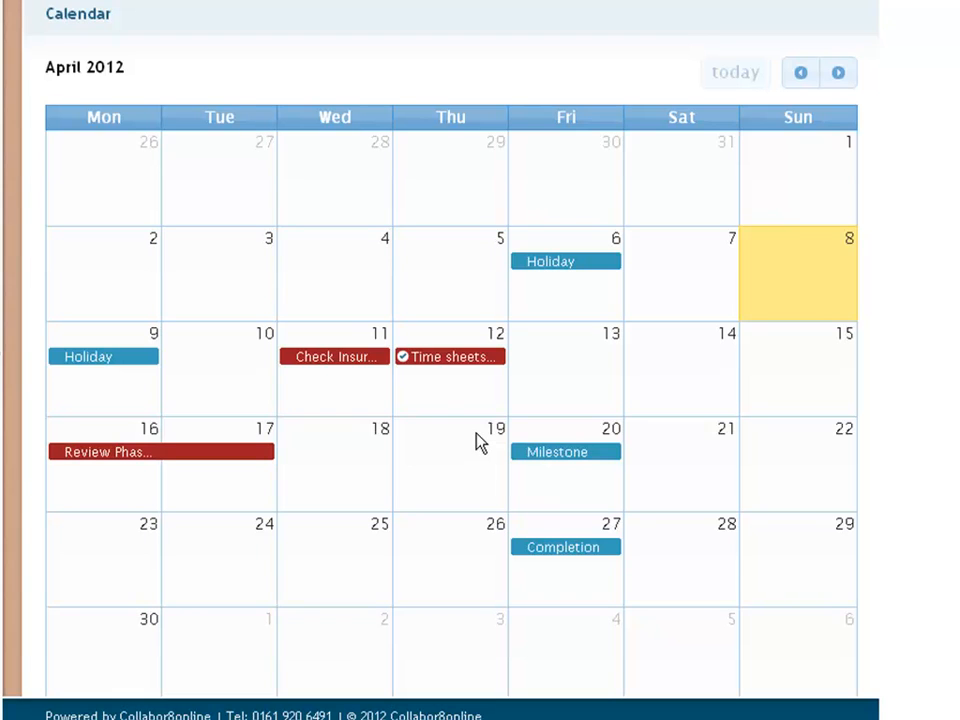
{"action": "left_click_drag", "start_coordinate": [328, 361], "coordinate": [544, 377]}
Lengthen the Review Phase one task and move it to span 23 to 26 April on the home calendar
{"action": "left_click_drag", "start_coordinate": [154, 459], "coordinate": [92, 462]}
{"action": "left_click_drag", "start_coordinate": [271, 451], "coordinate": [437, 453]}
{"action": "left_click_drag", "start_coordinate": [193, 454], "coordinate": [194, 565]}
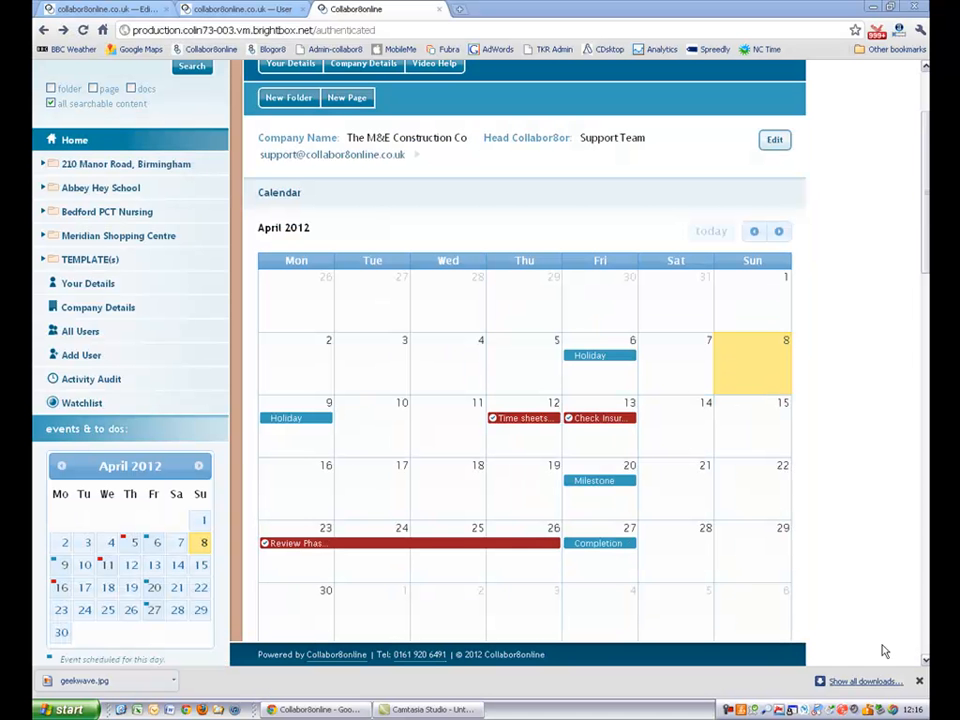
{"action": "left_click", "coordinate": [76, 165]}
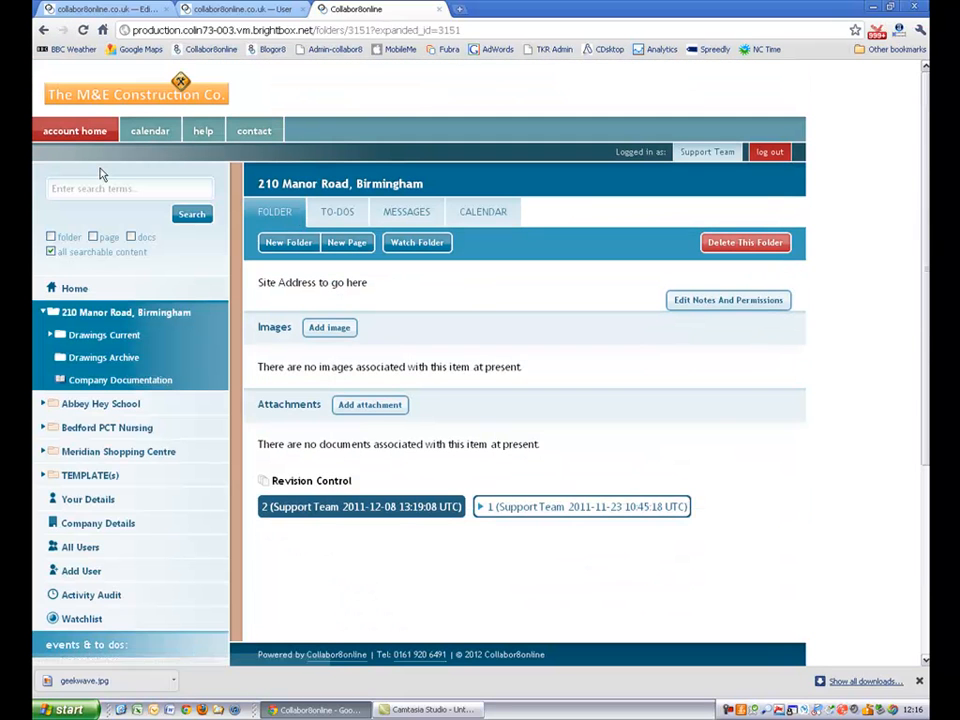
{"action": "left_click", "coordinate": [476, 212]}
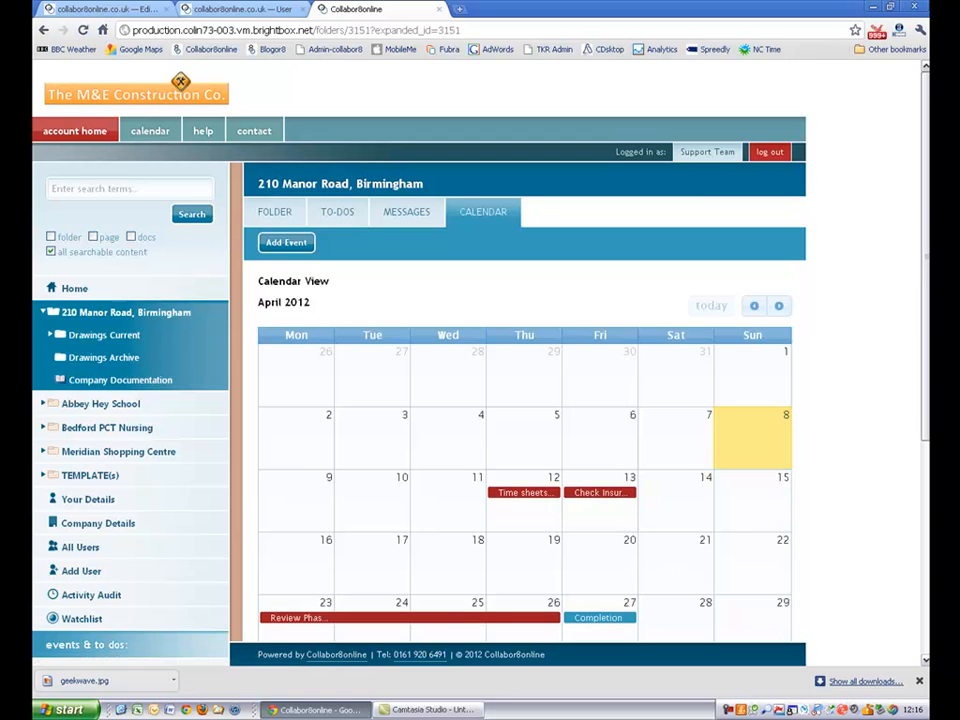
{"action": "scroll", "coordinate": [560, 542], "scroll_direction": "down", "scroll_amount": 3}
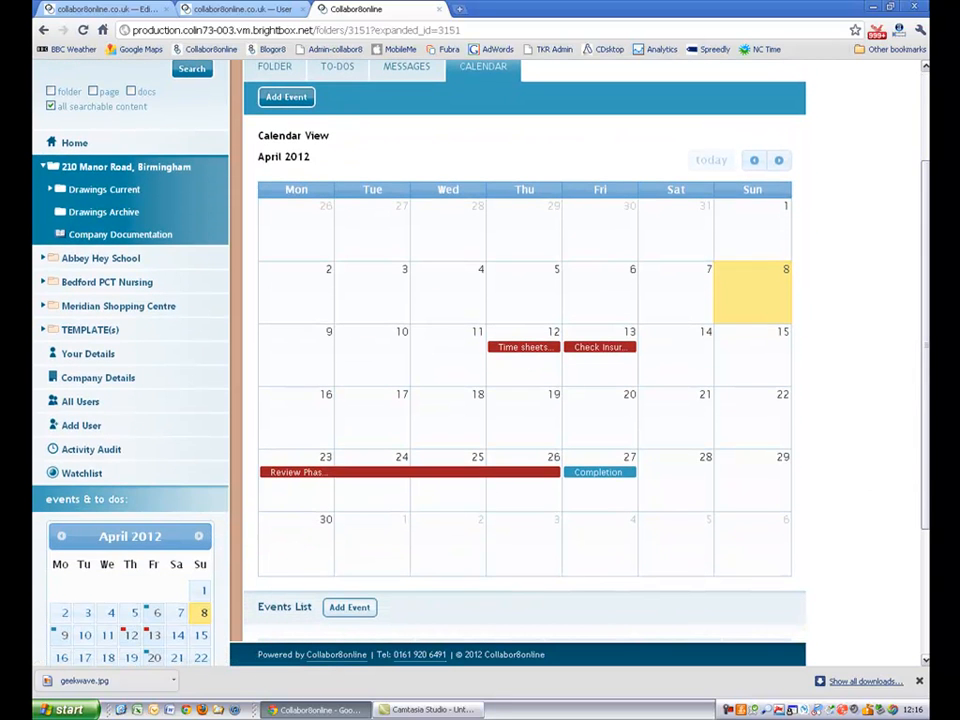
{"action": "scroll", "coordinate": [880, 390], "scroll_direction": "up", "scroll_amount": 2}
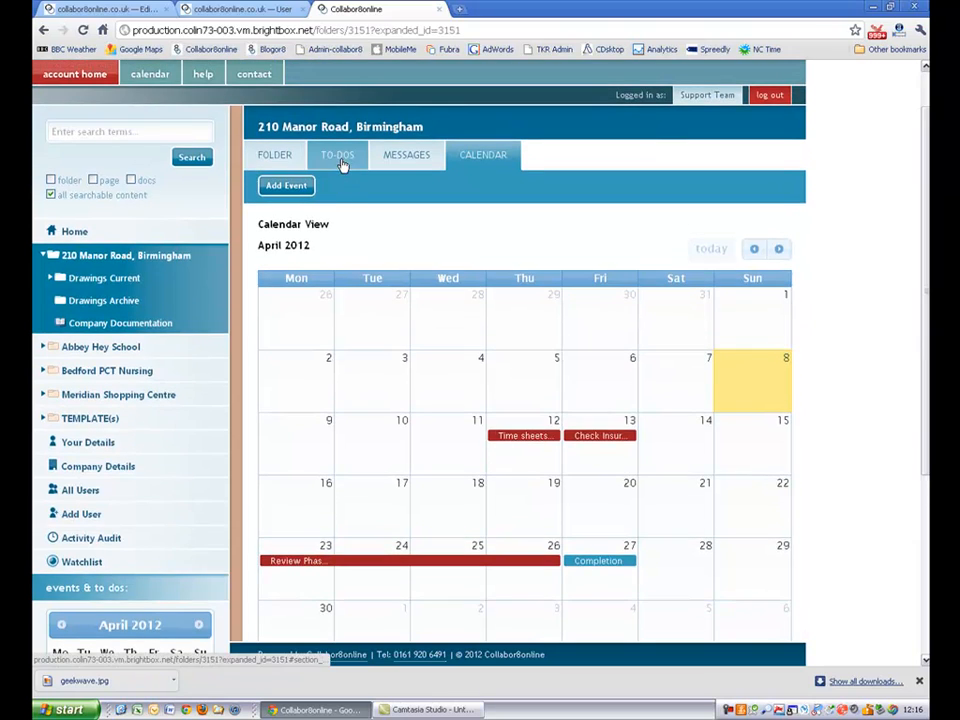
Begin a to-do in this folder for the person assigned the insurance check, with the description "Please check quotation figures"
{"action": "left_click", "coordinate": [337, 155]}
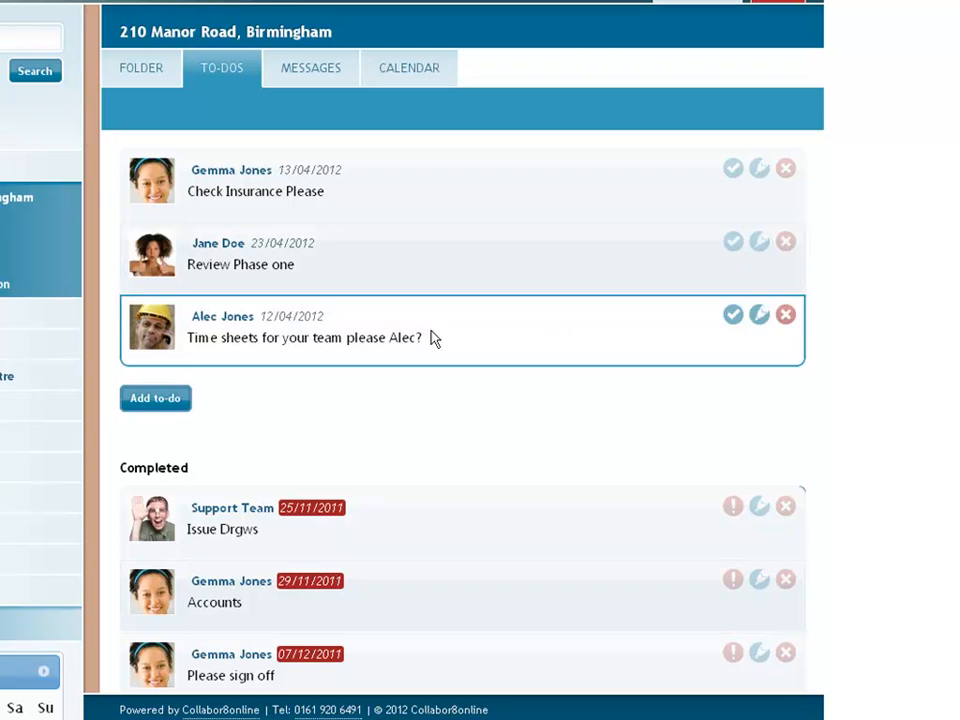
{"action": "left_click", "coordinate": [138, 398]}
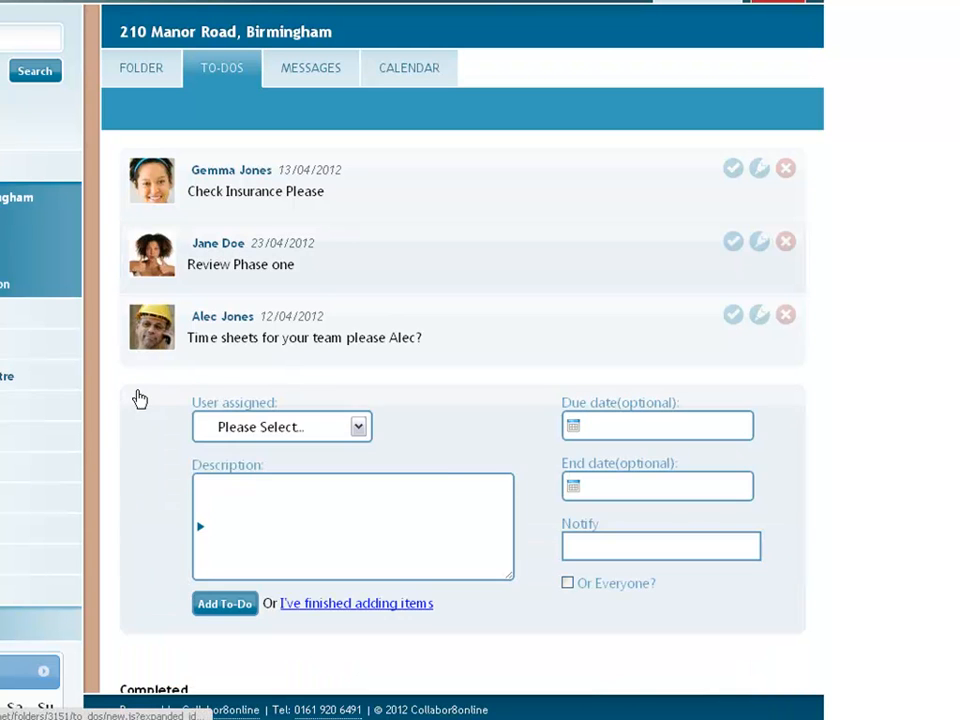
{"action": "left_click", "coordinate": [358, 428]}
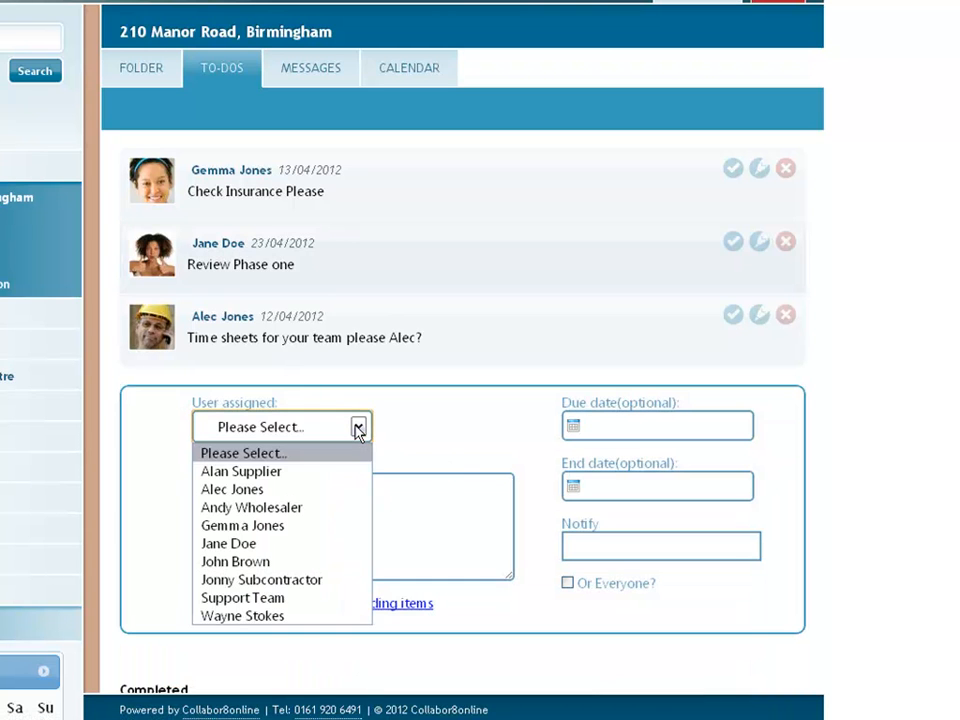
{"action": "left_click", "coordinate": [304, 526]}
{"action": "left_click", "coordinate": [315, 510]}
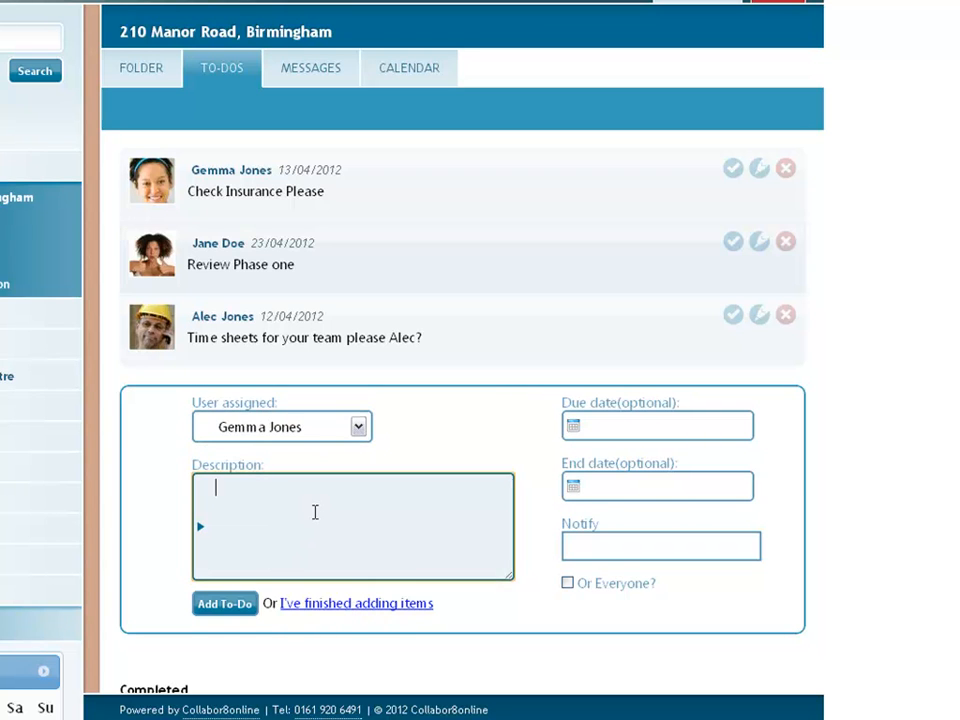
{"action": "type", "text": "Please check quotation figures"}
Set the to-do's due date and end date to 17/04/2012 and add it to the list
{"action": "left_click", "coordinate": [638, 424]}
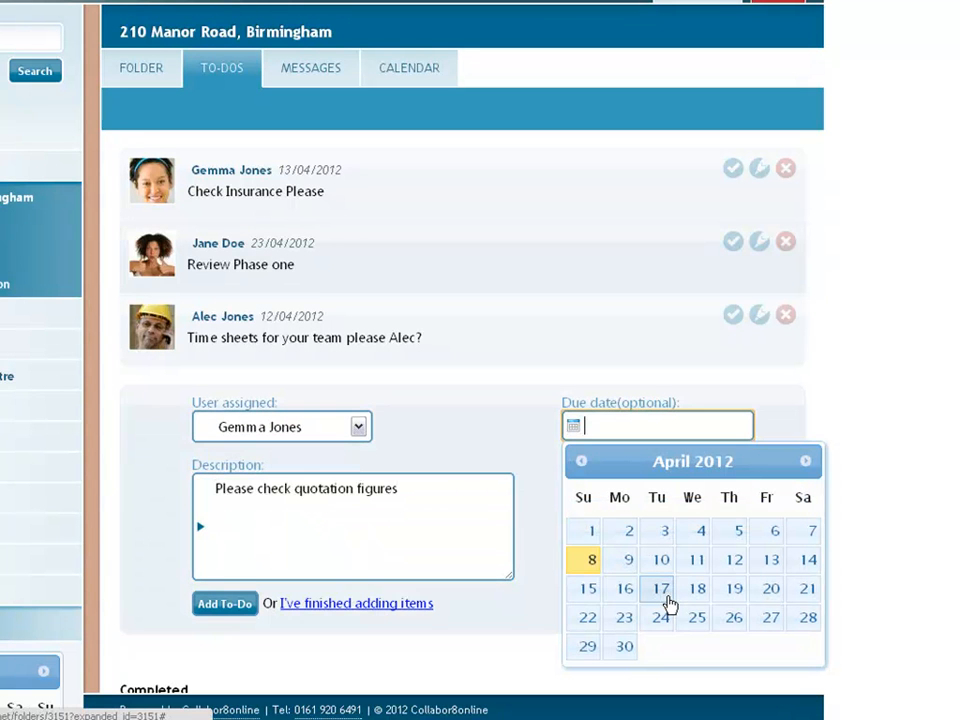
{"action": "left_click", "coordinate": [661, 591]}
{"action": "left_click", "coordinate": [624, 478]}
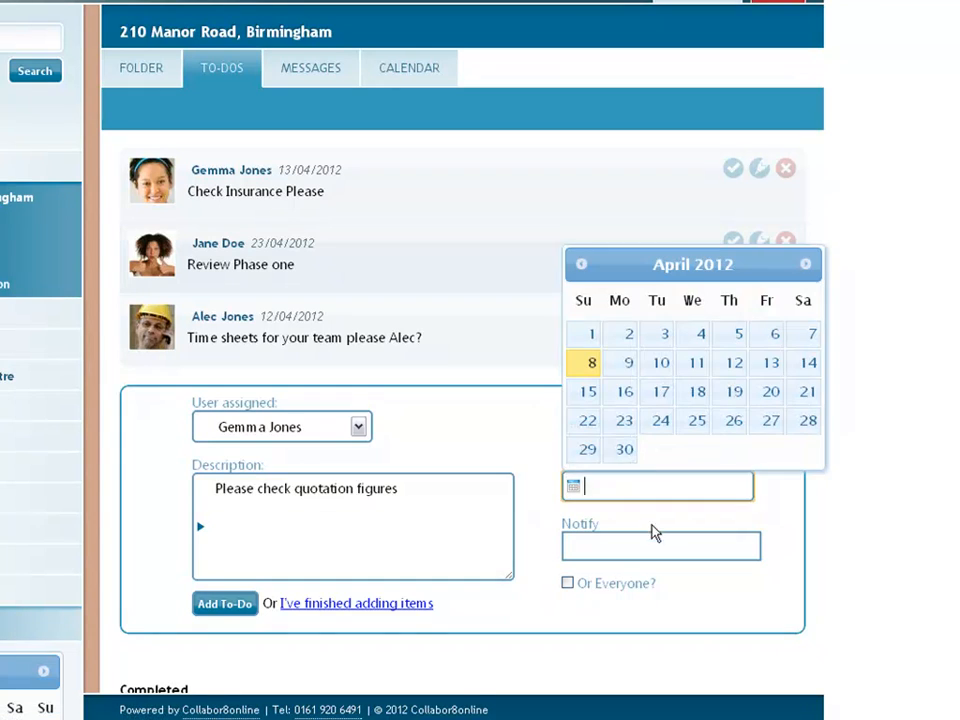
{"action": "left_click", "coordinate": [661, 404]}
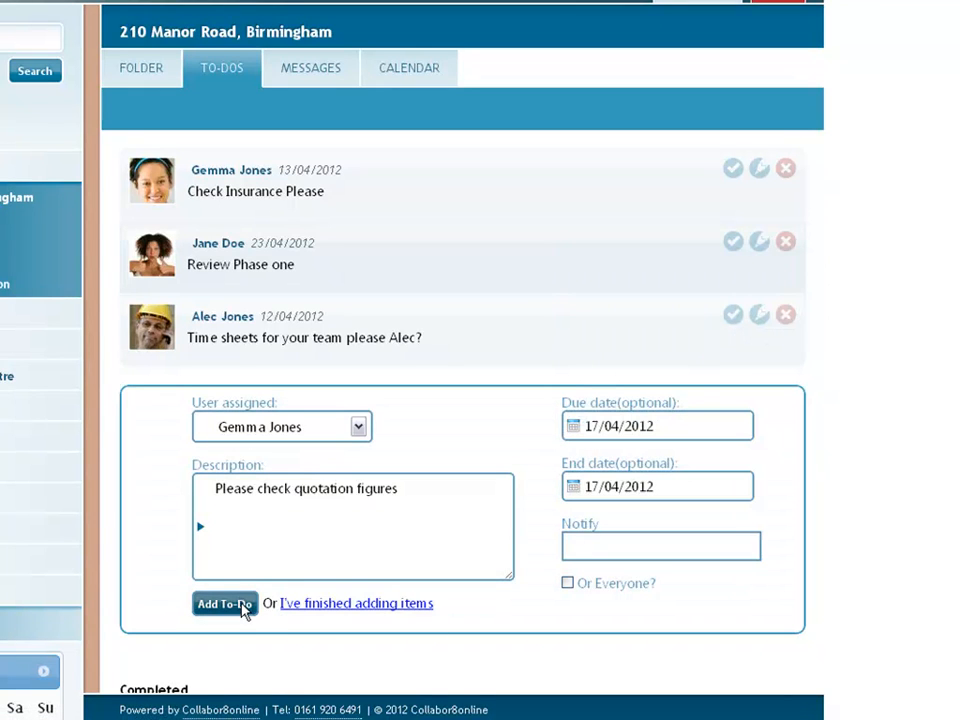
{"action": "left_click", "coordinate": [243, 605]}
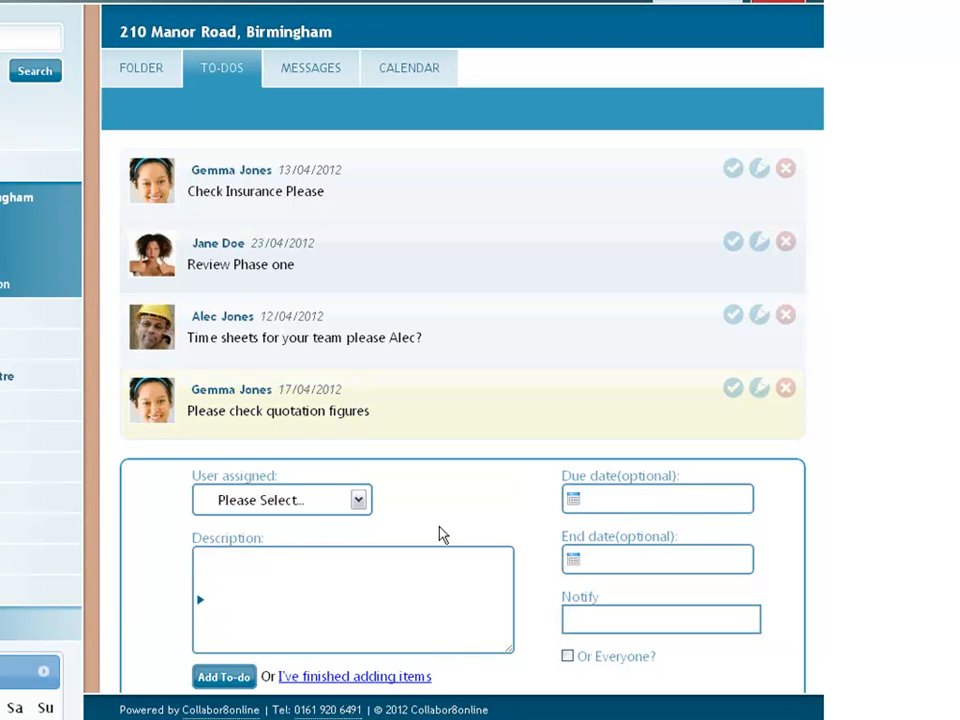
Add a to-do due 17/04/2012 for the Review Phase one assignee, asking them to call a contact for a review appointment, and finish adding items
{"action": "scroll", "coordinate": [462, 400], "scroll_direction": "down", "scroll_amount": 1}
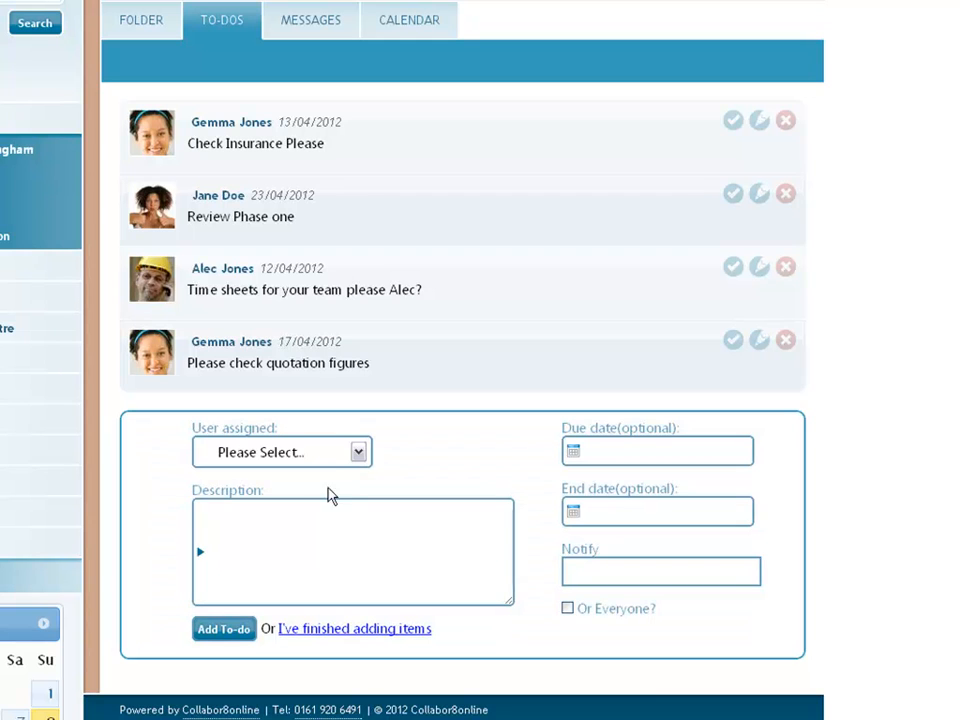
{"action": "left_click", "coordinate": [357, 452]}
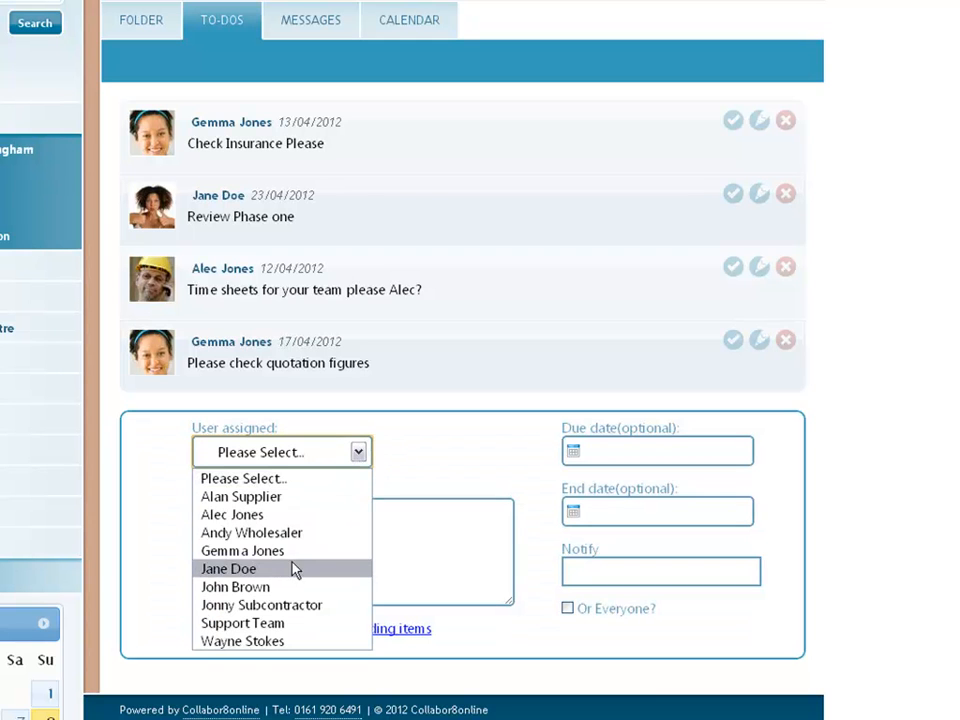
{"action": "left_click", "coordinate": [290, 570]}
{"action": "left_click", "coordinate": [302, 549]}
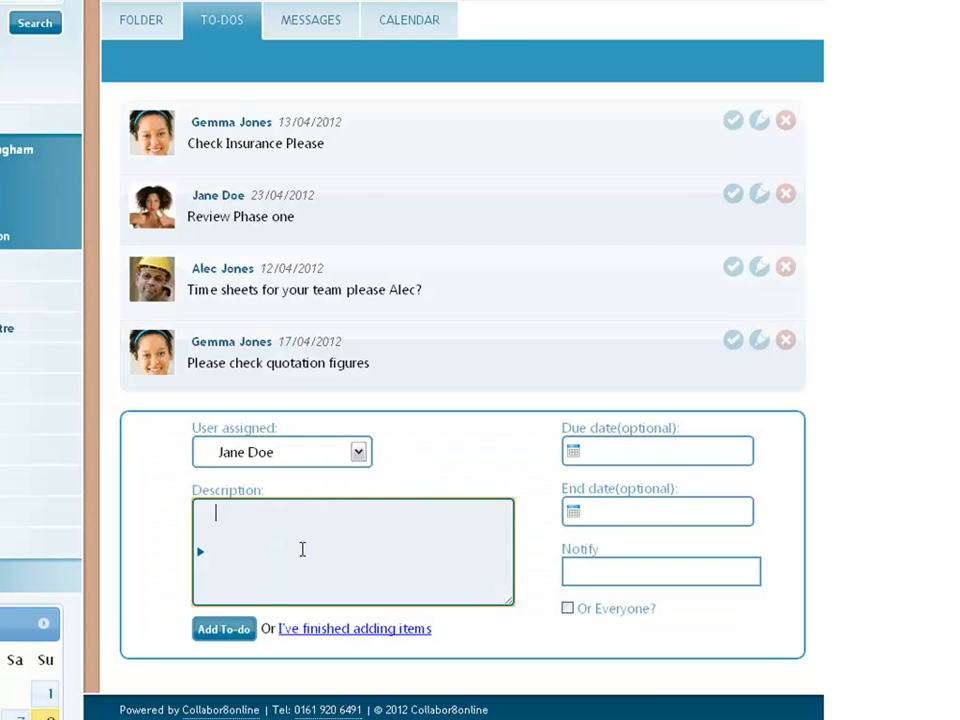
{"action": "type", "text": "Please call fred make appointment for review"}
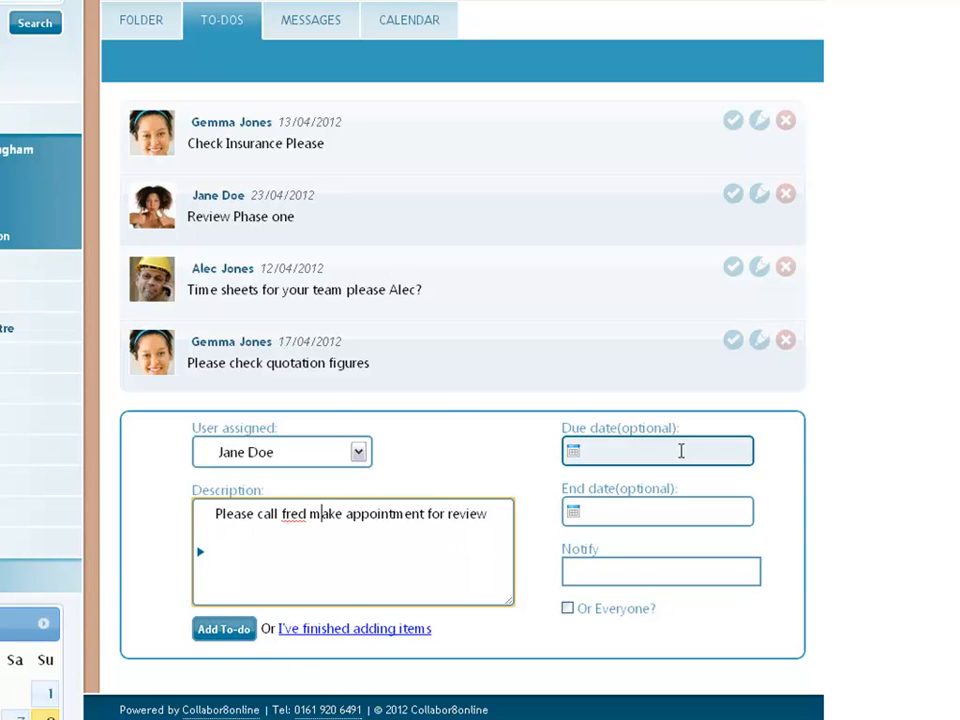
{"action": "left_click", "coordinate": [243, 629]}
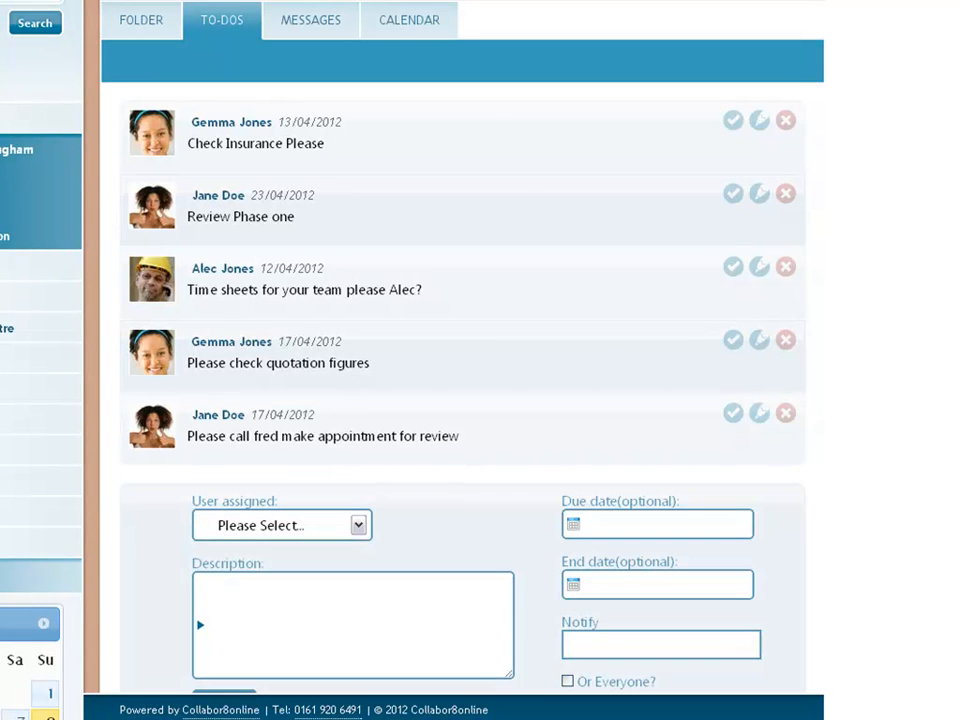
{"action": "scroll", "coordinate": [496, 602], "scroll_direction": "down", "scroll_amount": 2}
{"action": "left_click", "coordinate": [321, 615]}
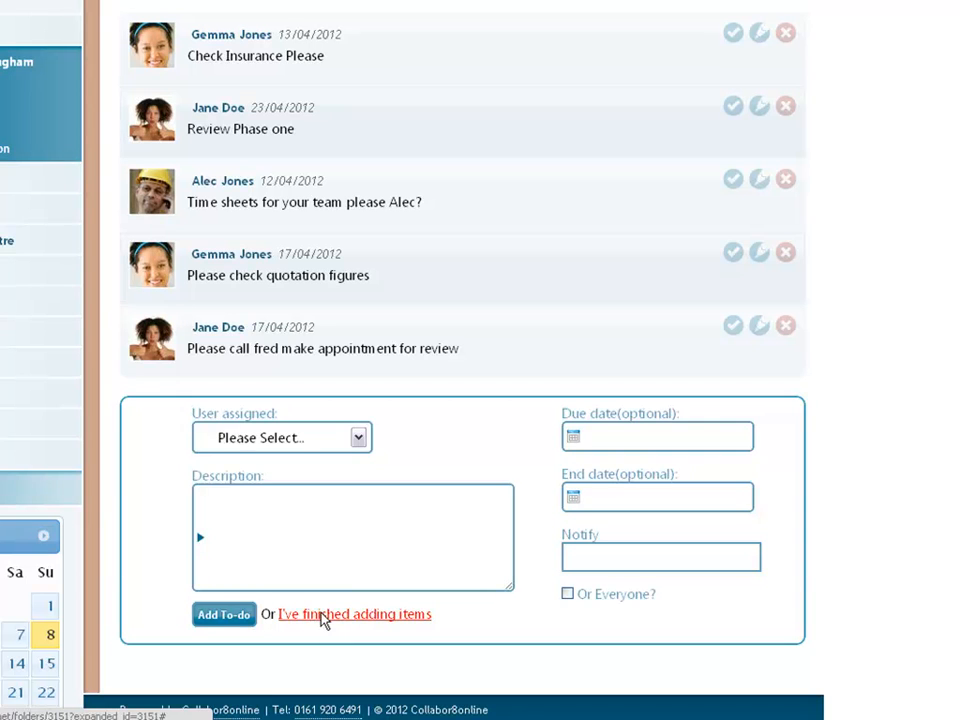
Reschedule the "Please check quotation figures" to-do to 18 April on the folder's calendar
{"action": "scroll", "coordinate": [321, 619], "scroll_direction": "up", "scroll_amount": 3}
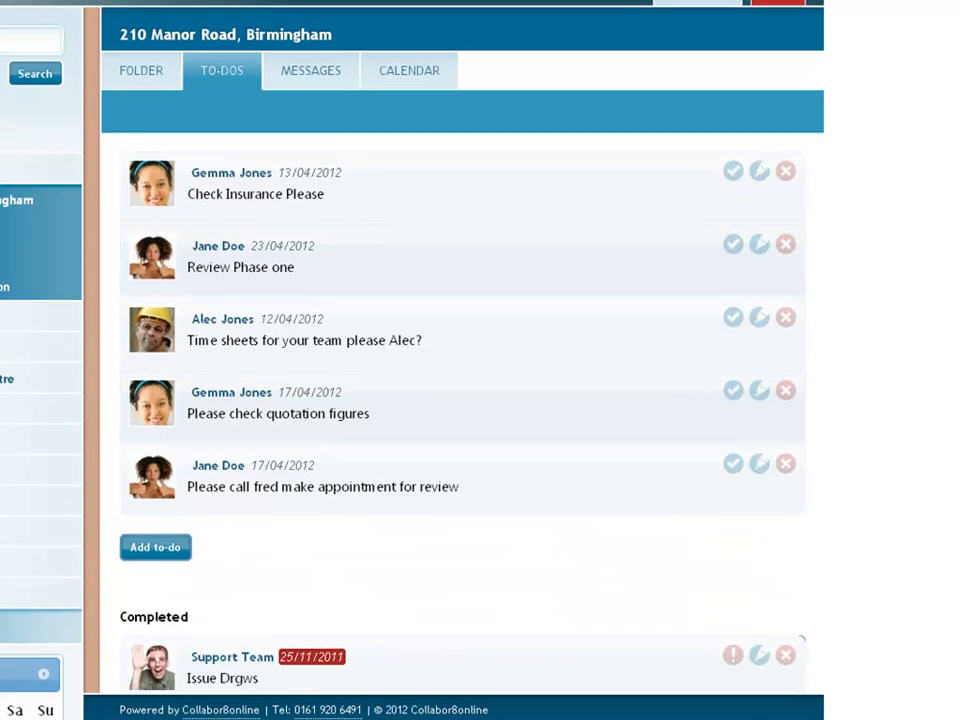
{"action": "left_click", "coordinate": [395, 81]}
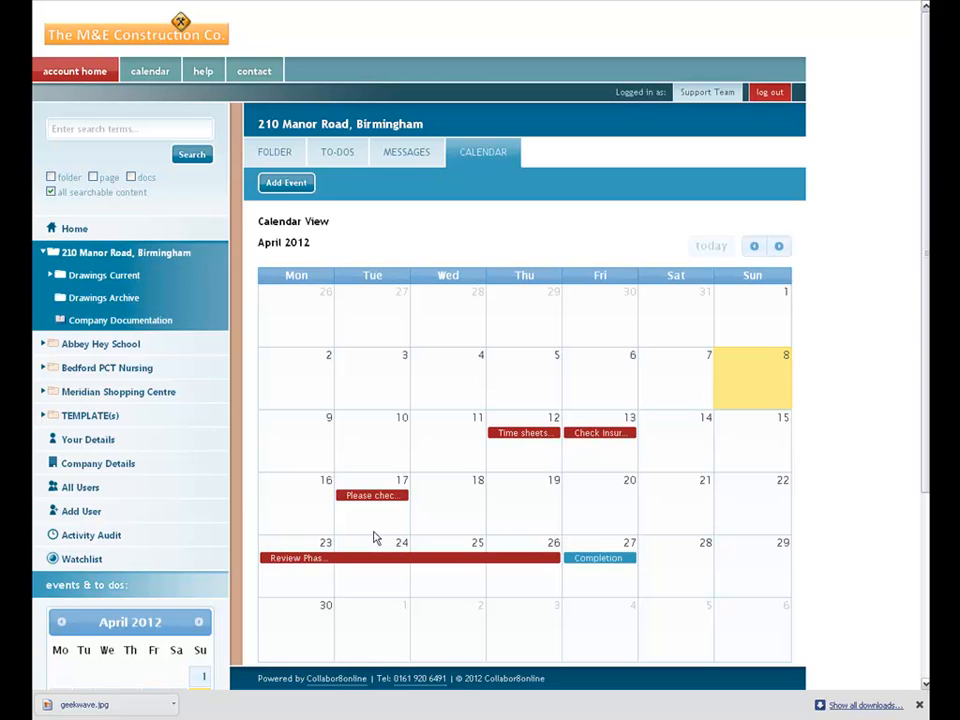
{"action": "left_click_drag", "start_coordinate": [373, 496], "coordinate": [452, 499]}
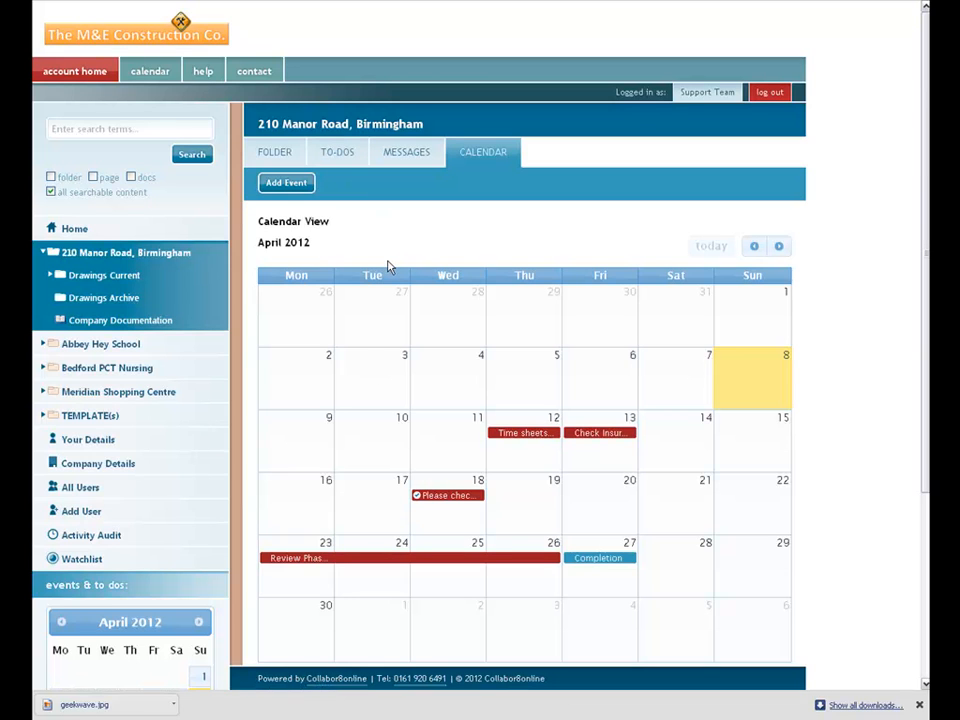
Start a new calendar event of type Meeting with the description "Review Progress"
{"action": "left_click", "coordinate": [287, 184]}
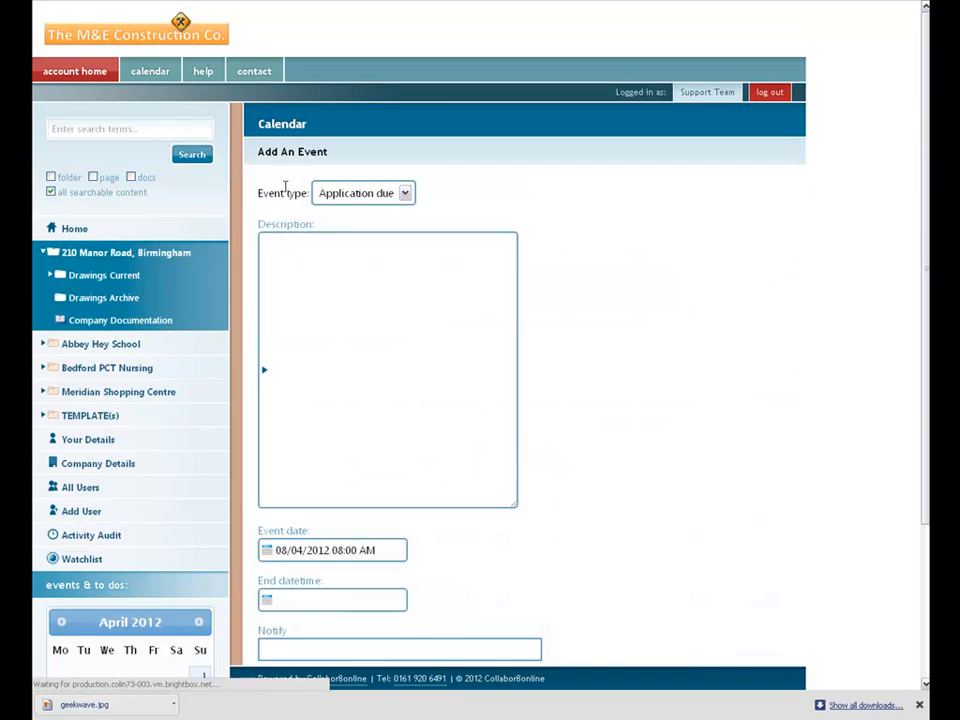
{"action": "left_click", "coordinate": [405, 194]}
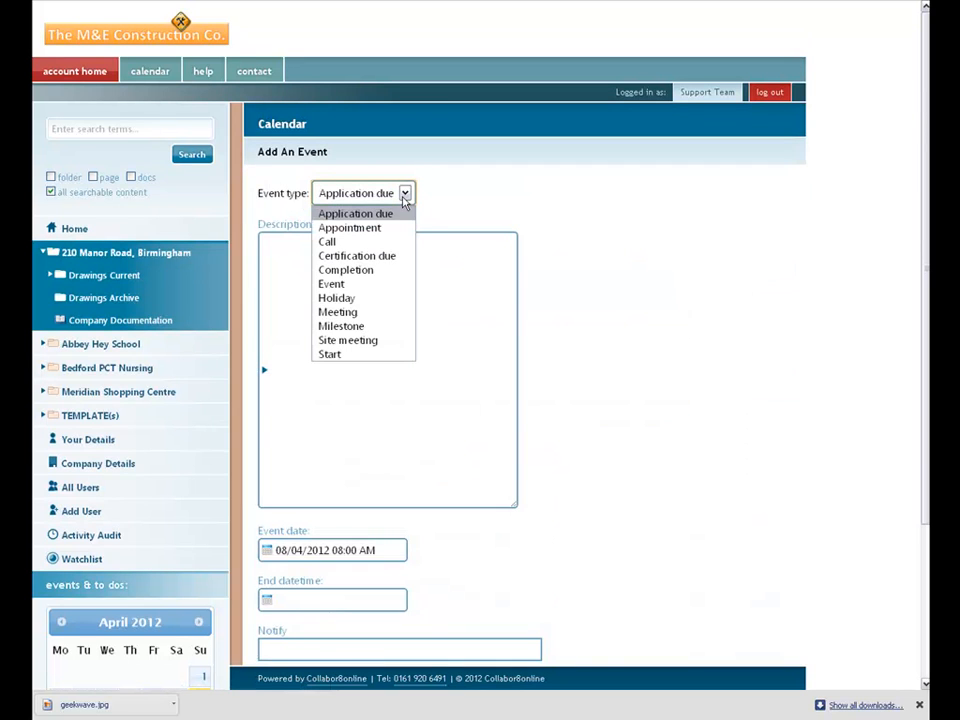
{"action": "left_click", "coordinate": [380, 313]}
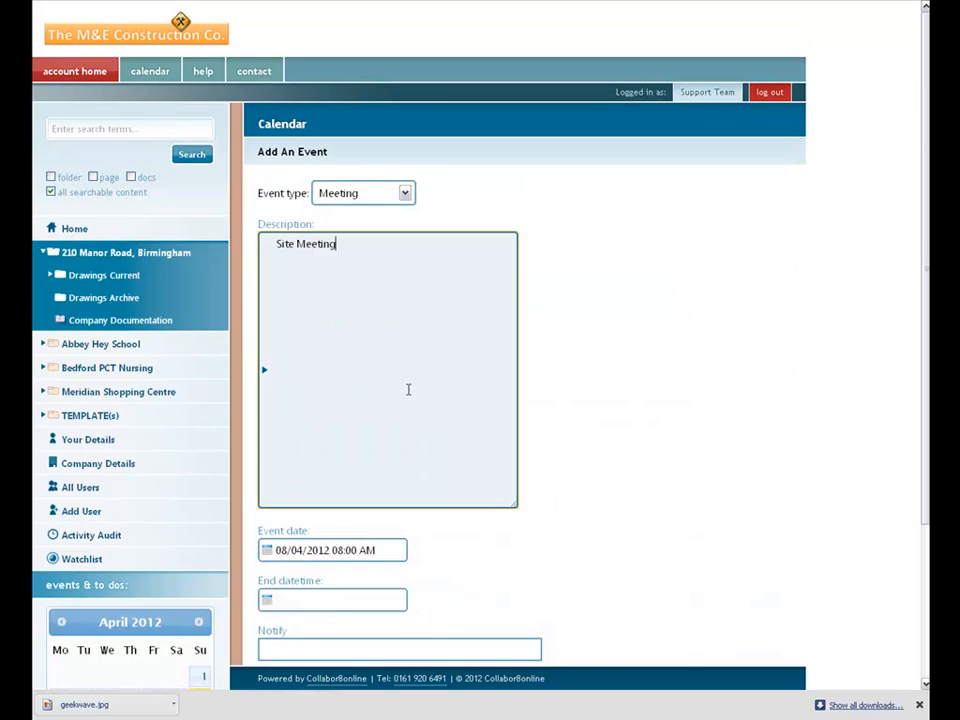
{"action": "left_click", "coordinate": [776, 538]}
{"action": "left_click", "coordinate": [285, 265]}
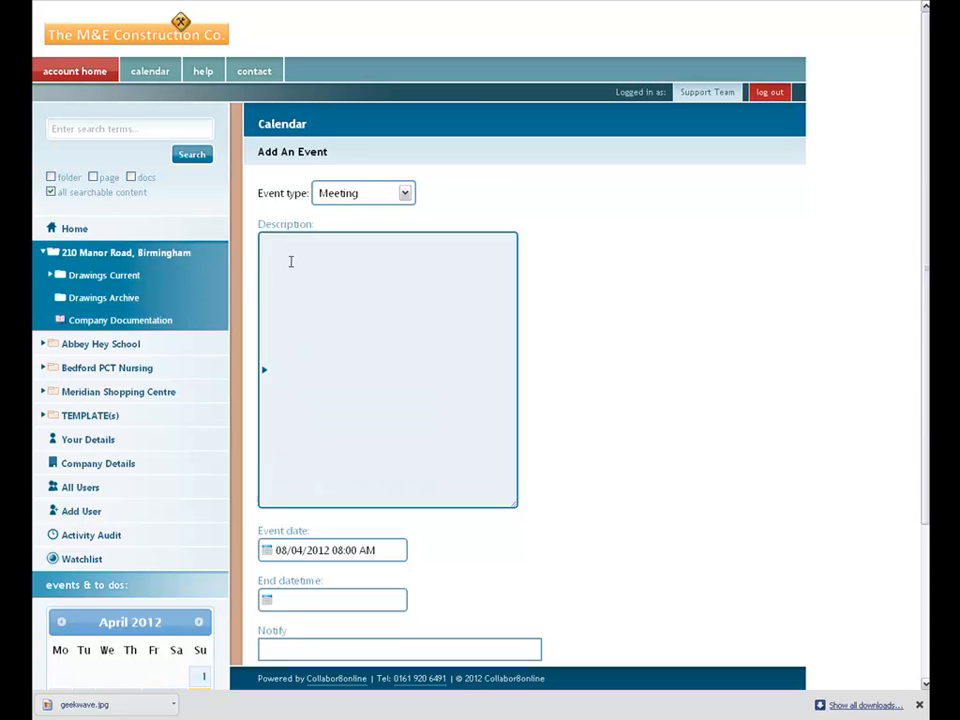
{"action": "type", "text": "Review Progress"}
Set the event to run from 23/04/2012 08:00 AM to 26/04/2012 12:00 AM and submit it without notifying anyone
{"action": "left_click", "coordinate": [369, 549]}
{"action": "left_click", "coordinate": [312, 423]}
{"action": "left_click", "coordinate": [378, 599]}
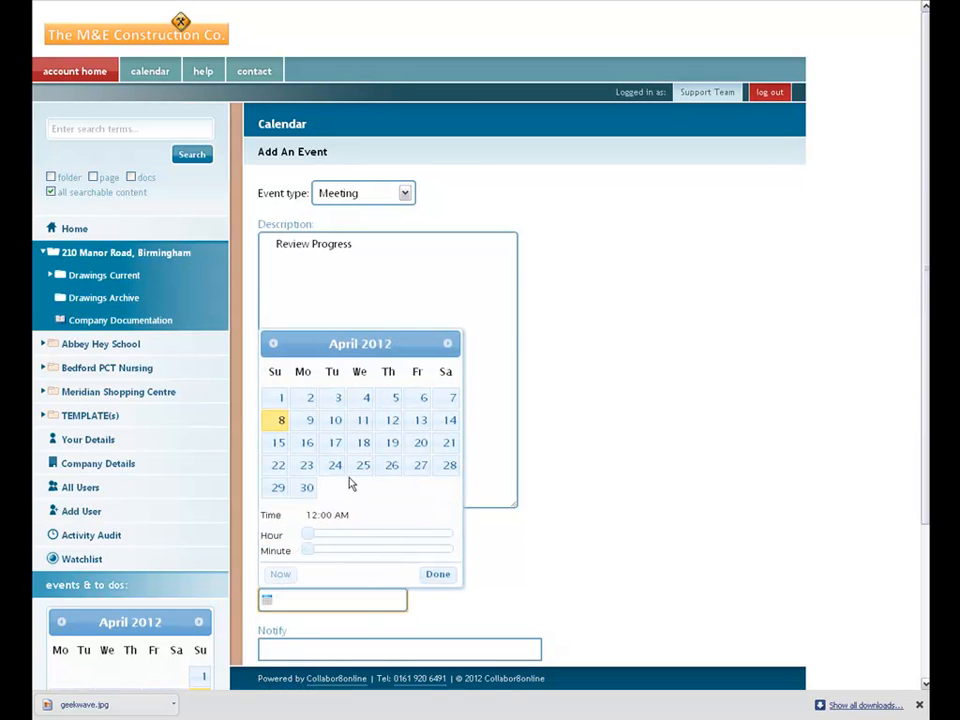
{"action": "left_click", "coordinate": [391, 465]}
{"action": "left_click_drag", "start_coordinate": [925, 501], "coordinate": [926, 575]}
{"action": "left_click", "coordinate": [314, 553]}
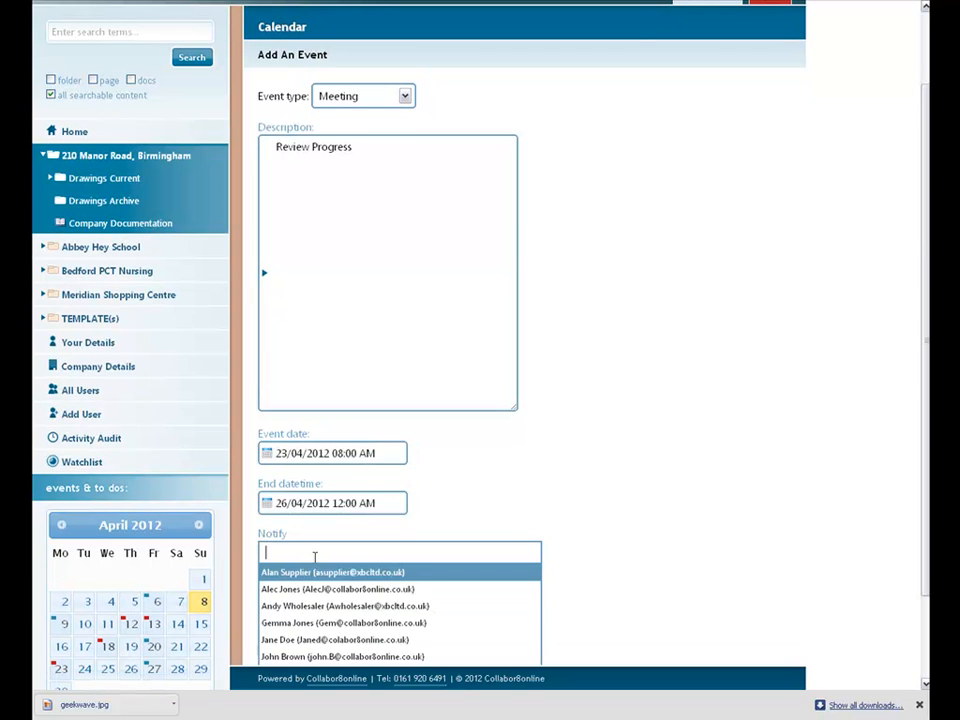
{"action": "left_click", "coordinate": [497, 507]}
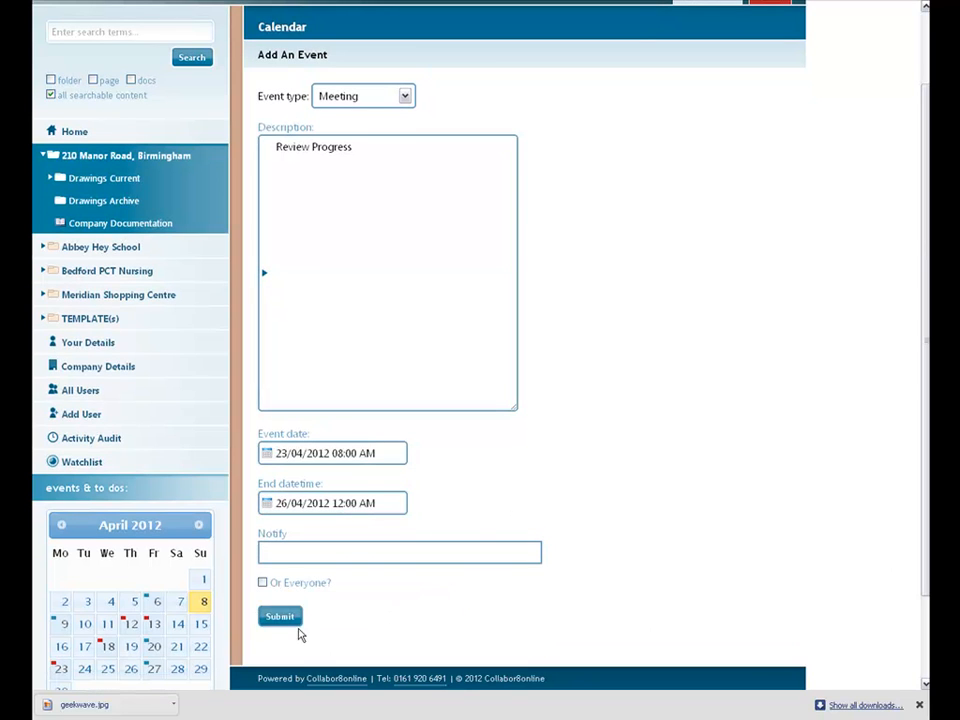
{"action": "left_click", "coordinate": [282, 617]}
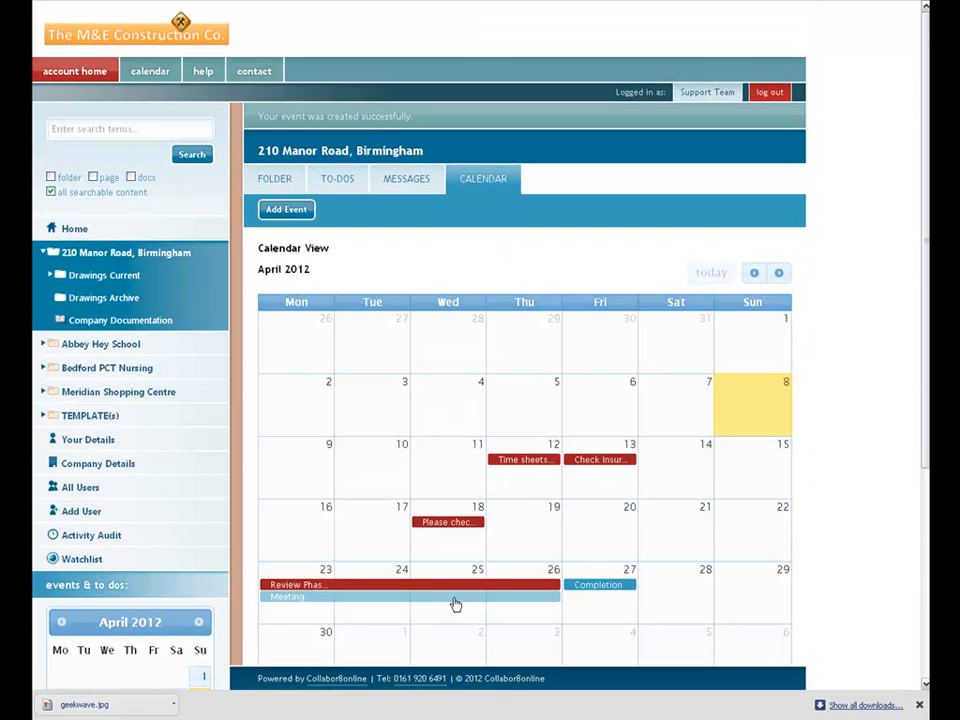
Extend the end of the Meeting event into the week of 30 April on the folder's calendar
{"action": "scroll", "coordinate": [928, 508], "scroll_direction": "down", "scroll_amount": 2}
{"action": "left_click_drag", "start_coordinate": [557, 510], "coordinate": [510, 559]}
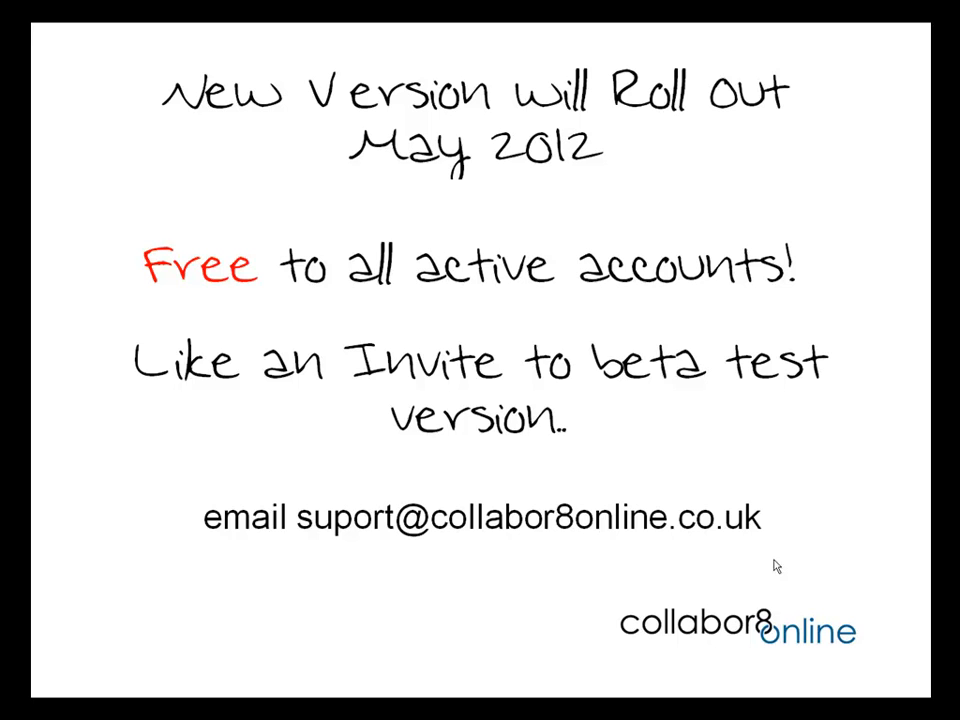
{"action": "left_click", "coordinate": [774, 560]}
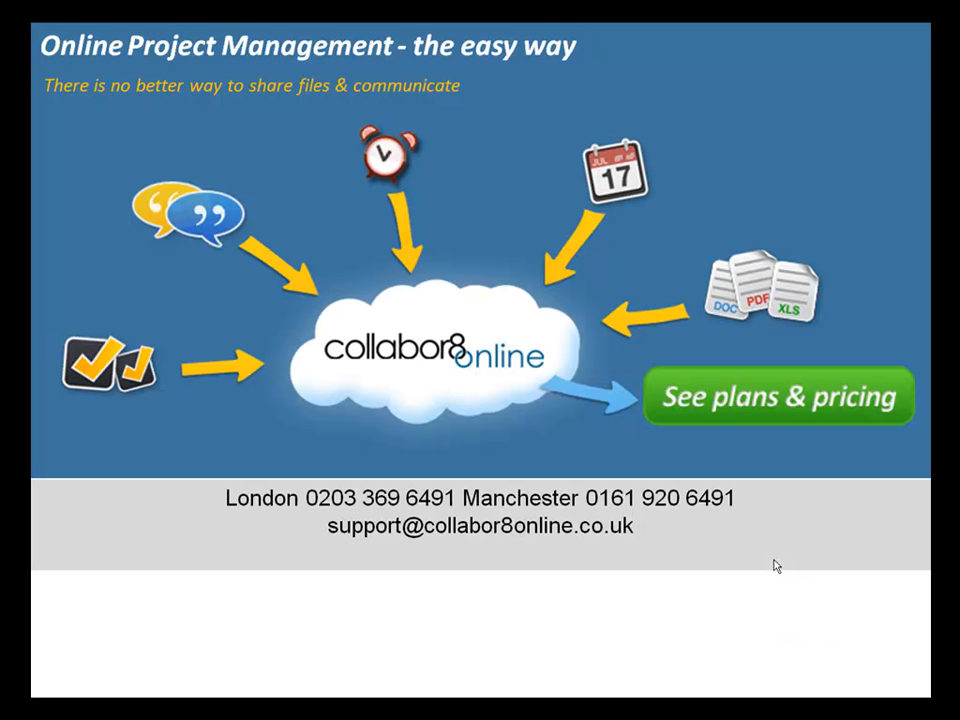